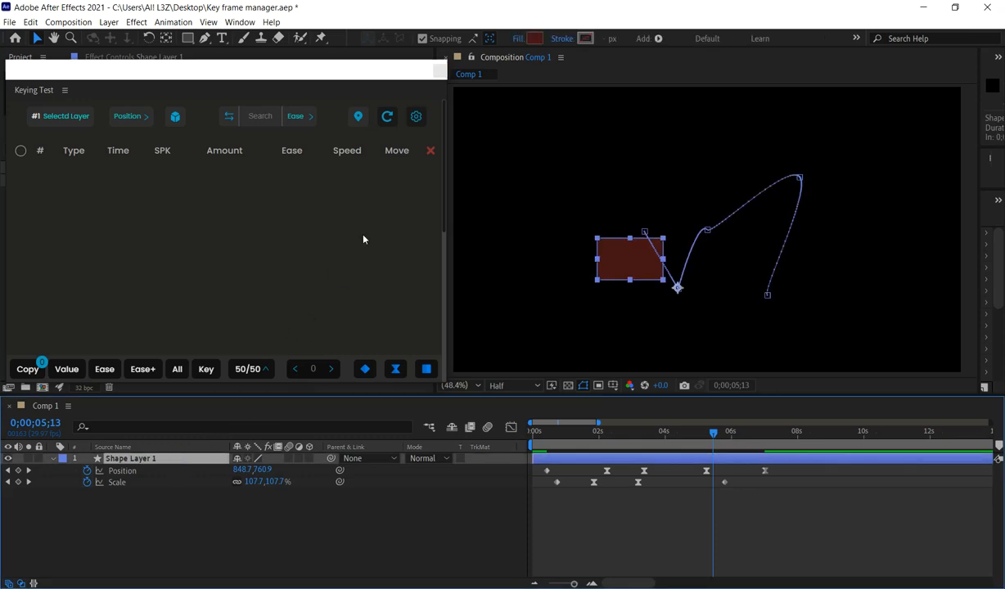
# Load Shape Layer 1's keyframes into the keyframe list, switch the listed property to Scale and return it to Position.
pyautogui.click(388, 117)
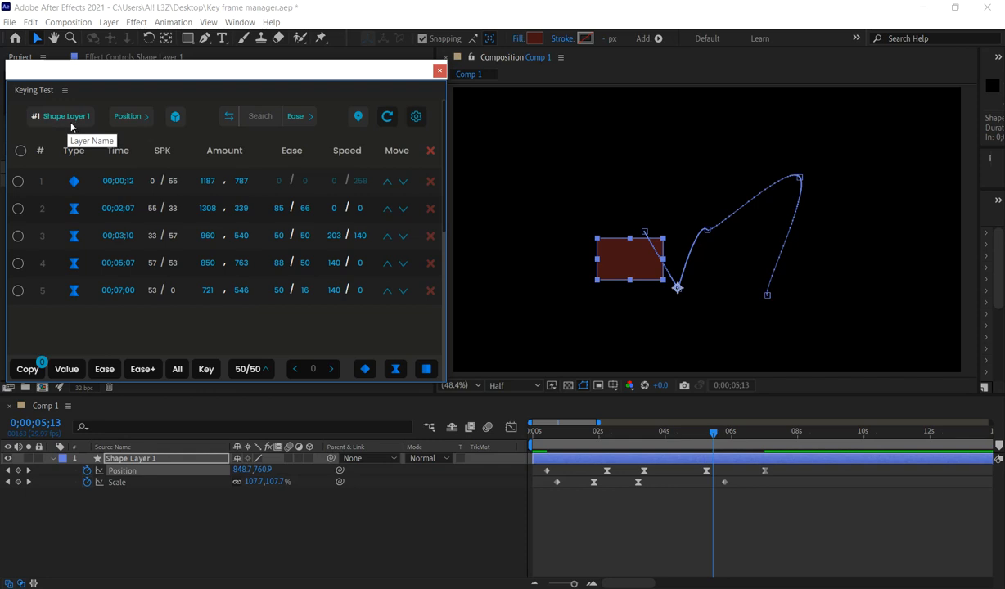
pyautogui.moveTo(139, 121)
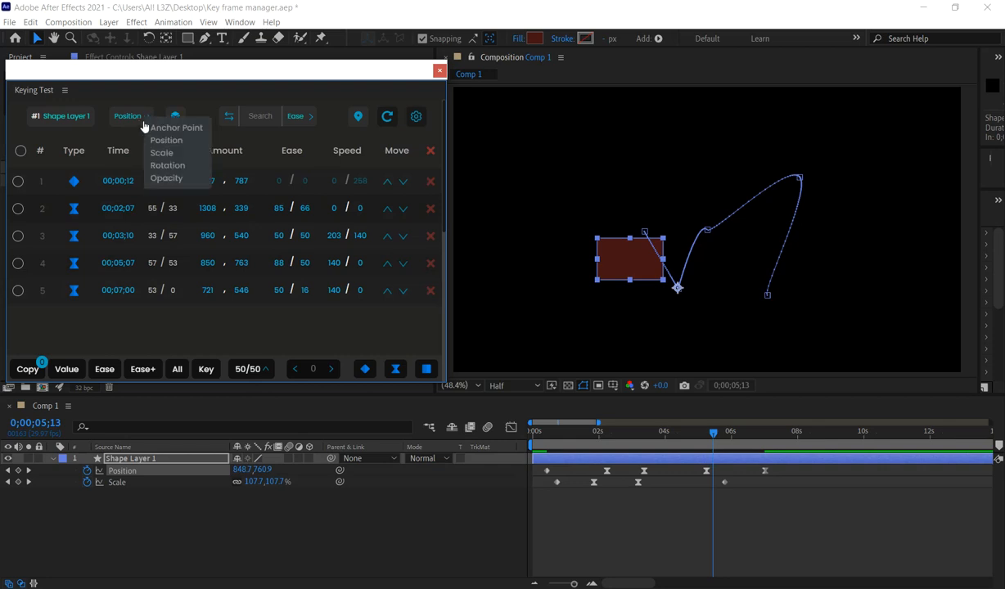
pyautogui.click(165, 153)
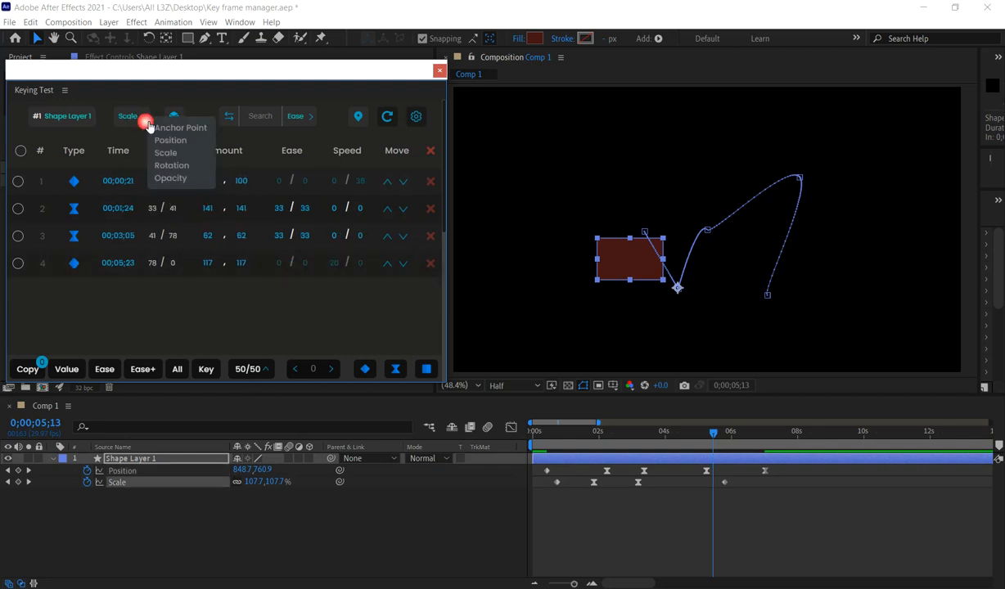
pyautogui.click(174, 140)
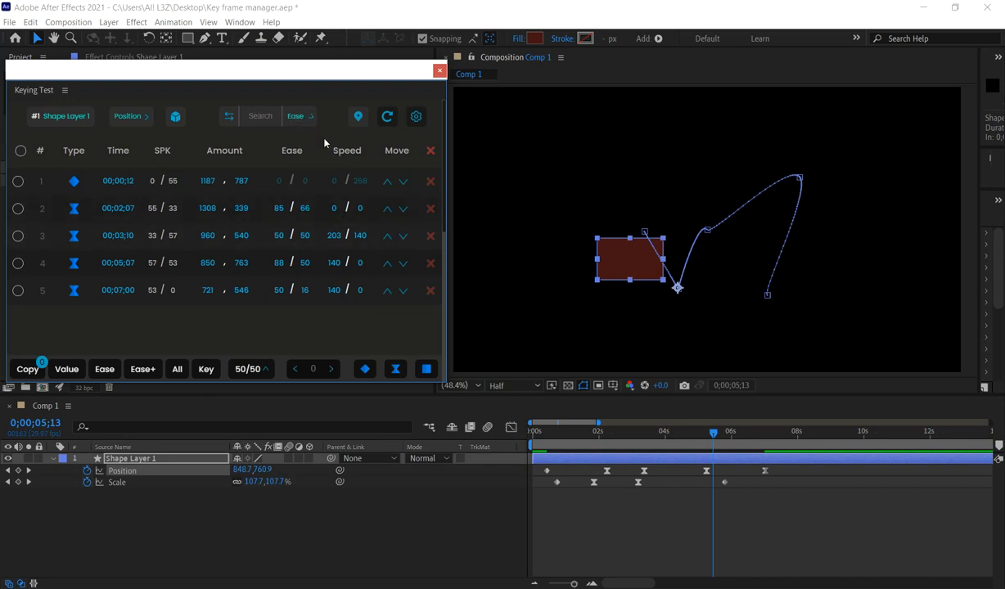
# Find the Position keyframes with ease values 88,50 and replace the matching ease values with 80.
pyautogui.click(257, 123)
pyautogui.write('88,50')
pyautogui.press('Return')
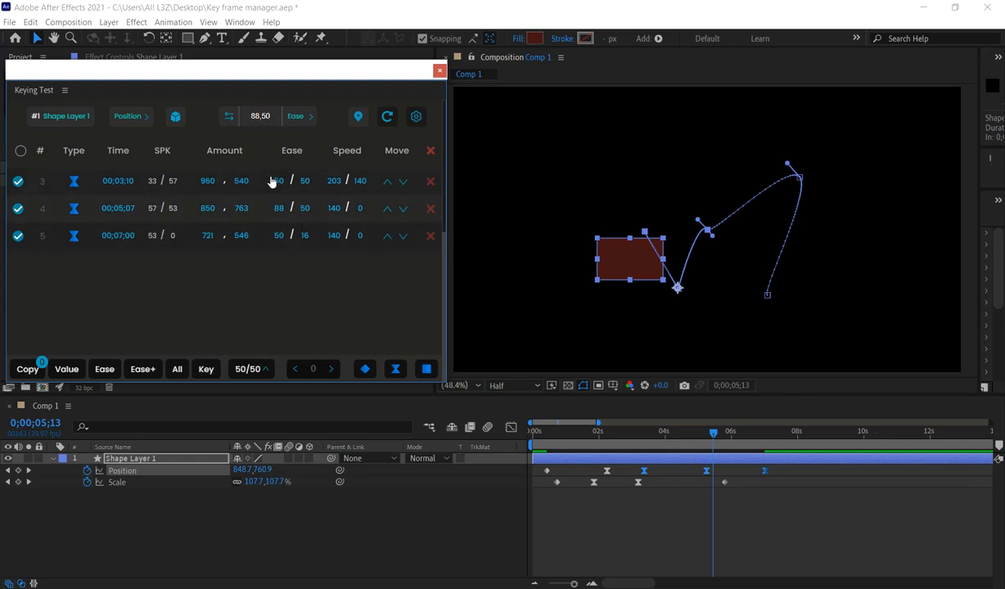
pyautogui.click(231, 120)
pyautogui.click(256, 117)
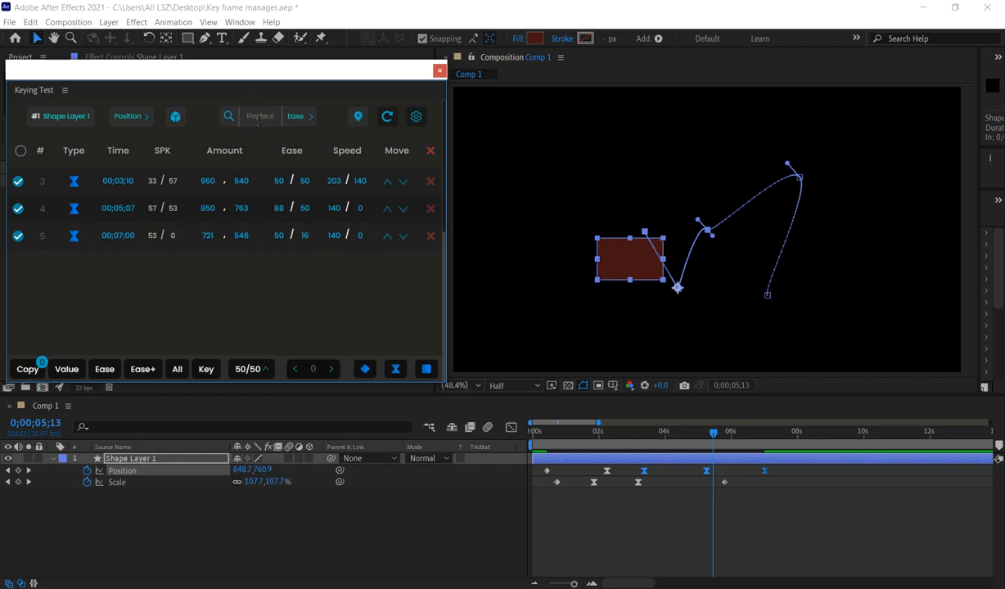
pyautogui.write('80')
pyautogui.press('Return')
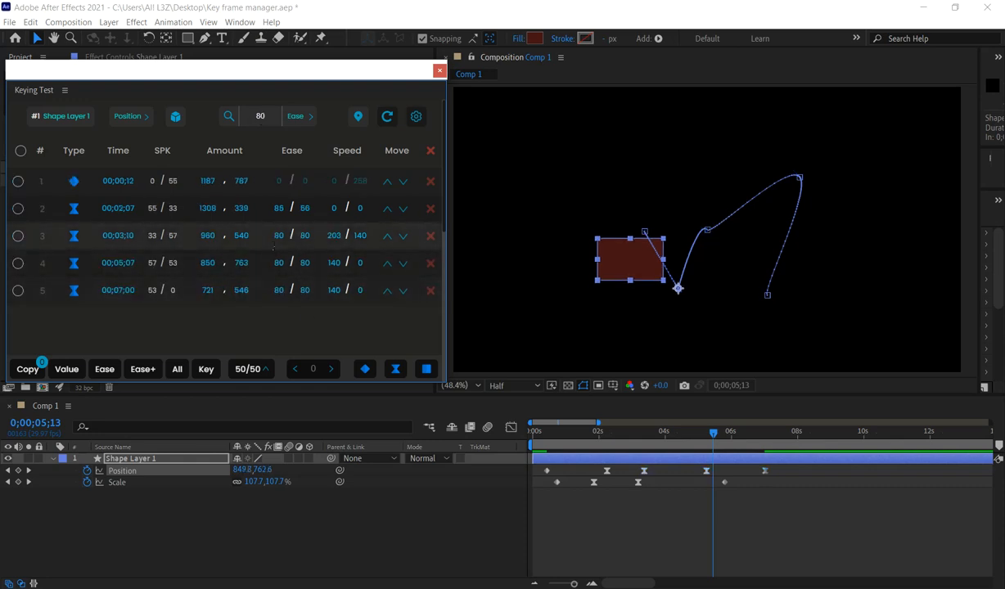
# Search the Position keyframes for ease values in the range 10-100 and clear the search text.
pyautogui.click(254, 122)
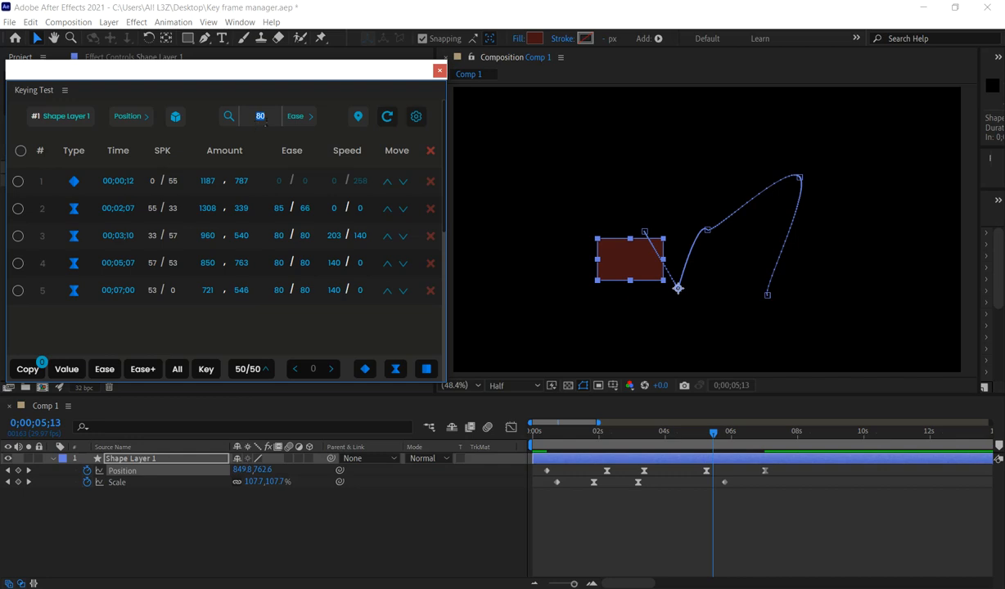
pyautogui.press('BackSpace')
pyautogui.write('10-100')
pyautogui.press('Return')
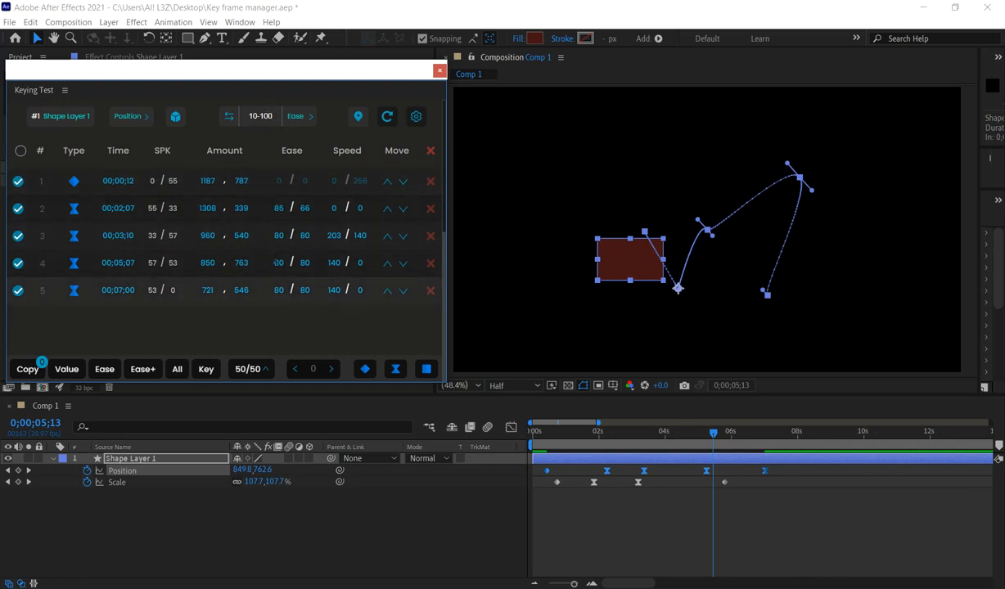
pyautogui.moveTo(266, 125); pyautogui.dragTo(248, 120)
pyautogui.press('BackSpace')
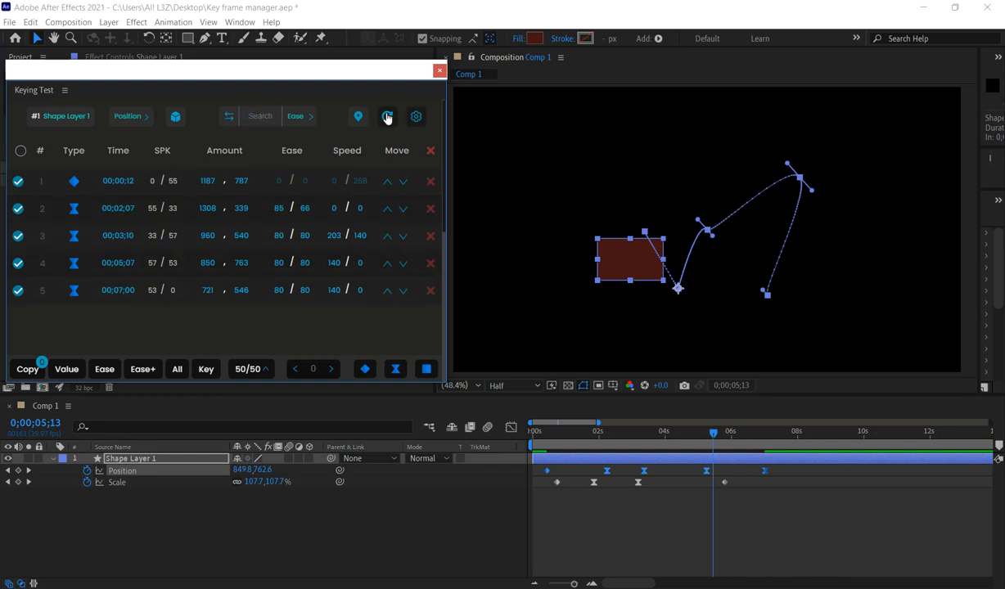
# Make the playhead follow the keyframe list, and select the third, fourth and second Position keyframes to go to their times.
pyautogui.click(359, 116)
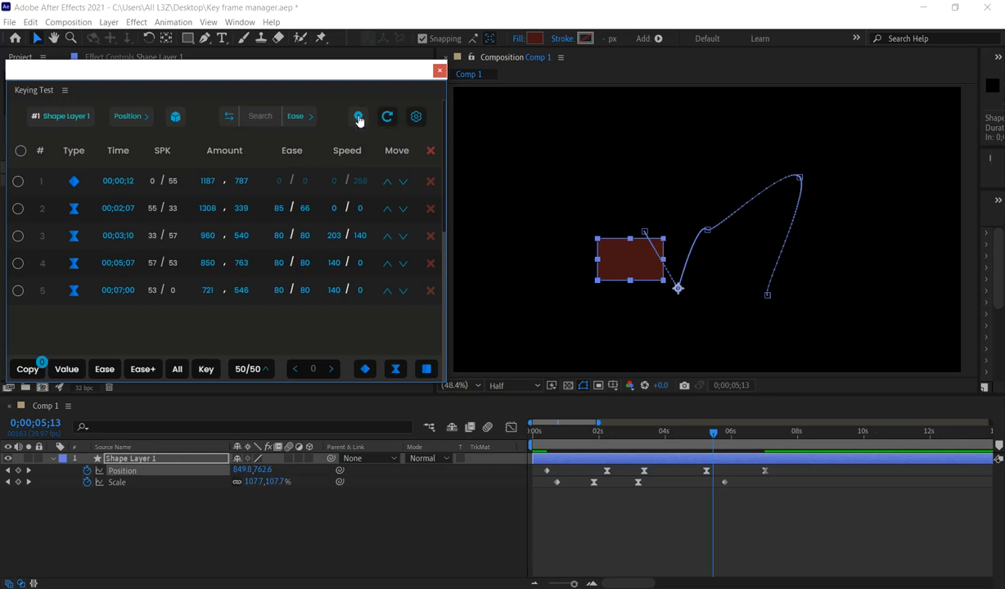
pyautogui.click(358, 118)
pyautogui.click(585, 328)
pyautogui.click(261, 182)
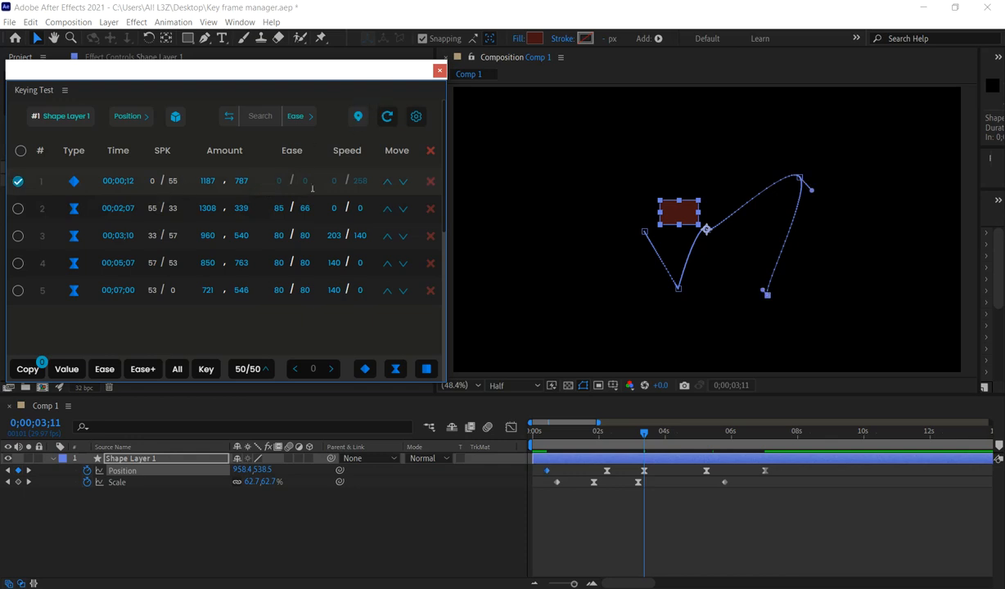
pyautogui.click(358, 118)
pyautogui.click(266, 239)
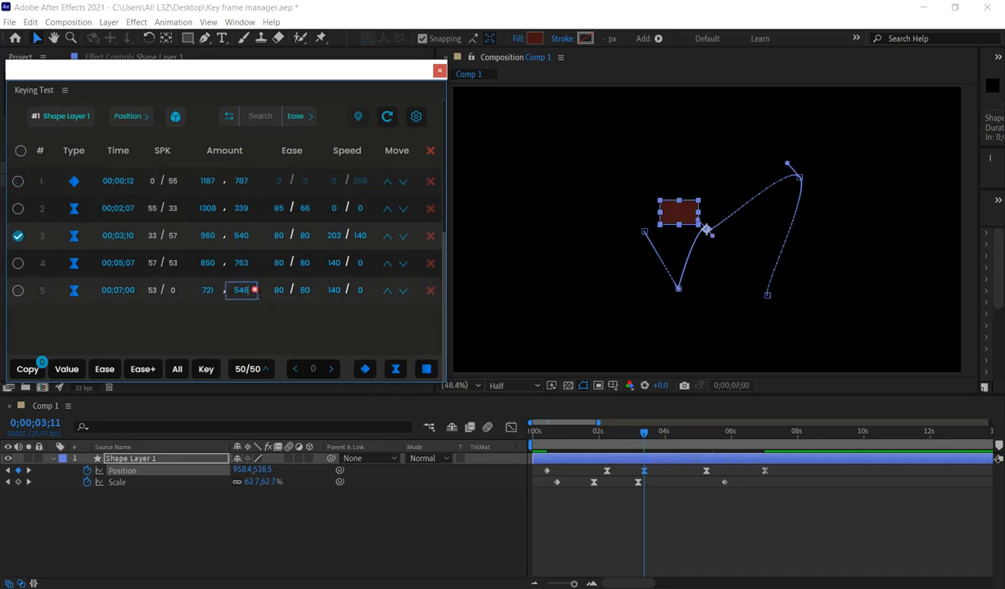
pyautogui.click(260, 263)
pyautogui.click(265, 201)
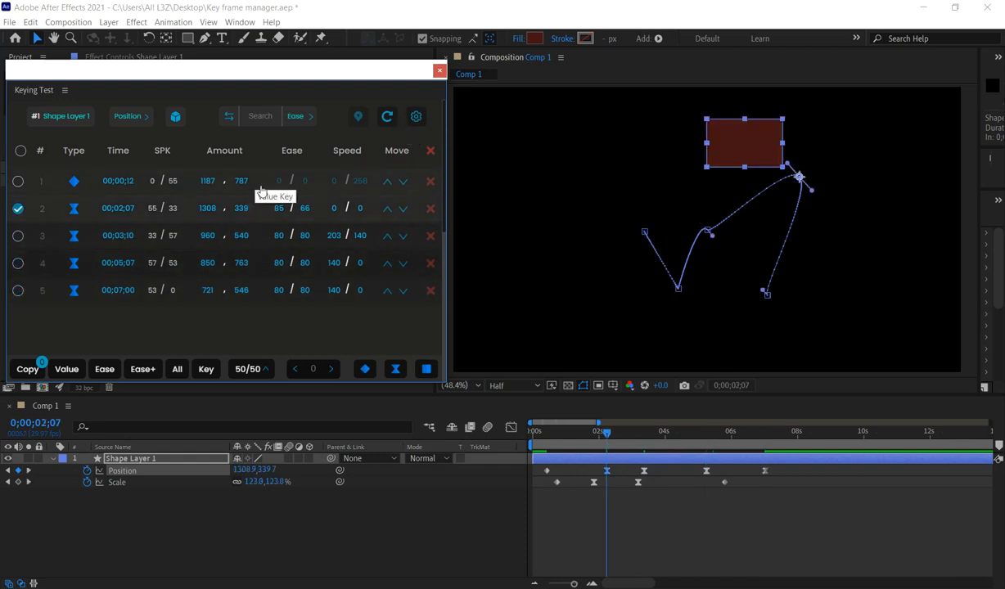
# Select single Position keyframes by index, extend the selection to all five, and reduce it to the fourth keyframe.
pyautogui.click(51, 185)
pyautogui.click(49, 233)
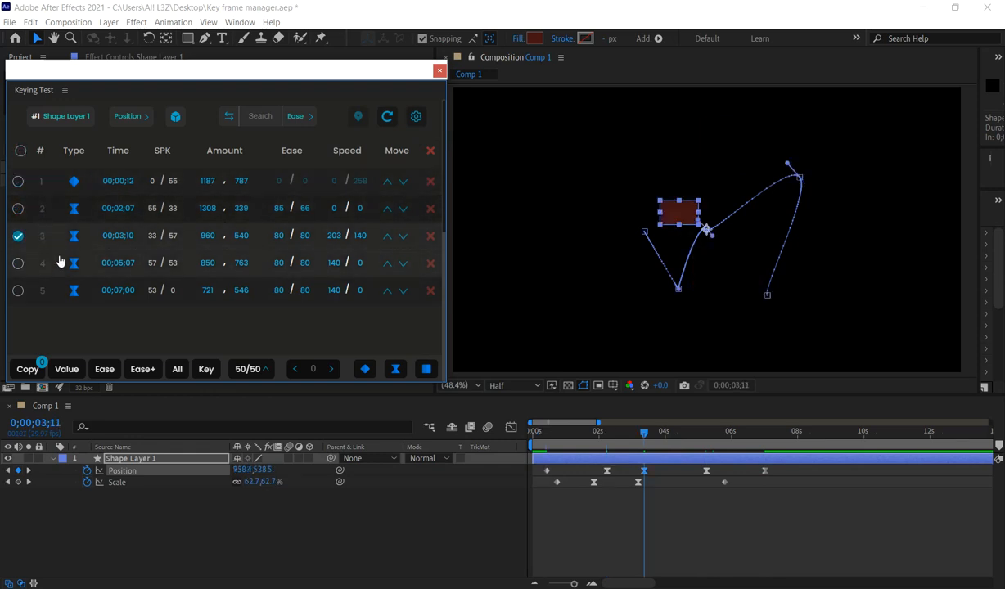
pyautogui.click(58, 208)
pyautogui.click(55, 190)
pyautogui.click(56, 211)
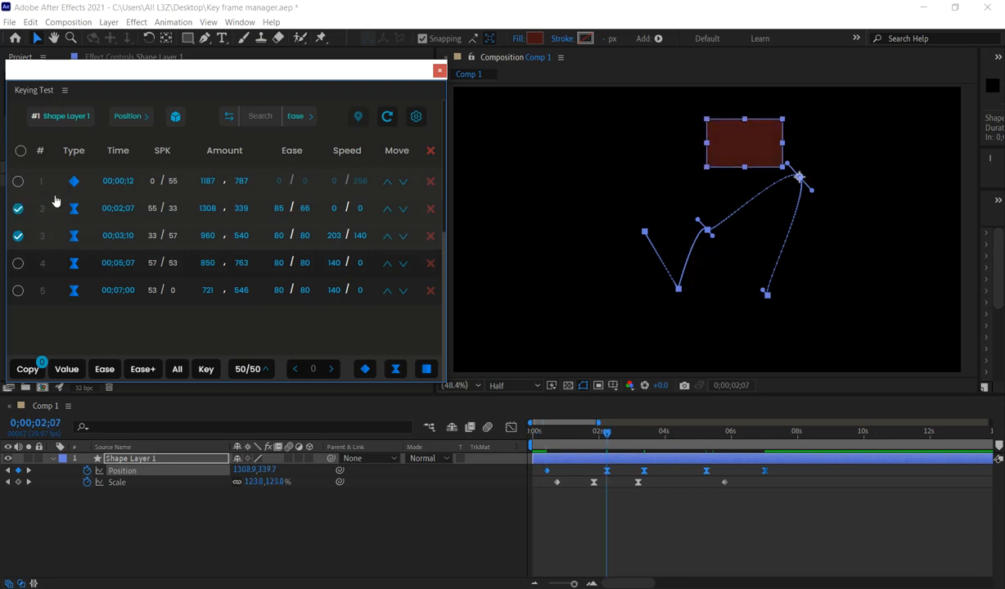
pyautogui.click(54, 187)
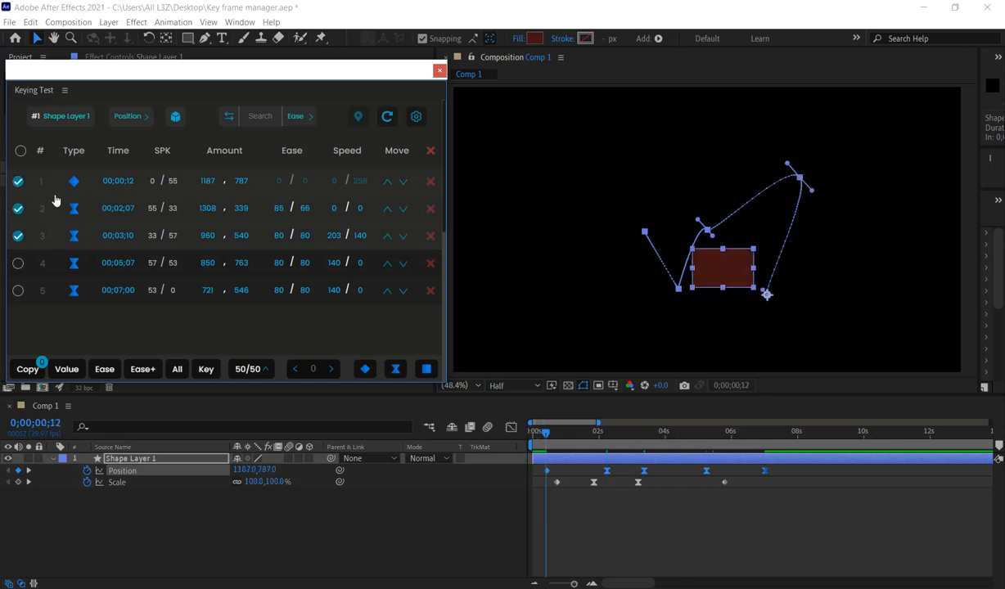
pyautogui.click(46, 268)
pyautogui.click(47, 284)
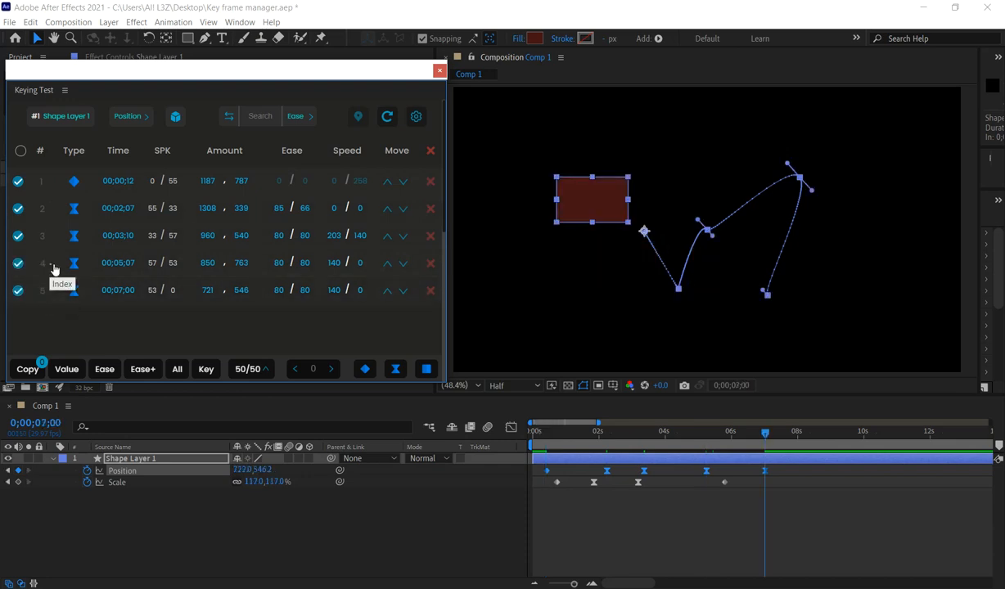
pyautogui.click(53, 269)
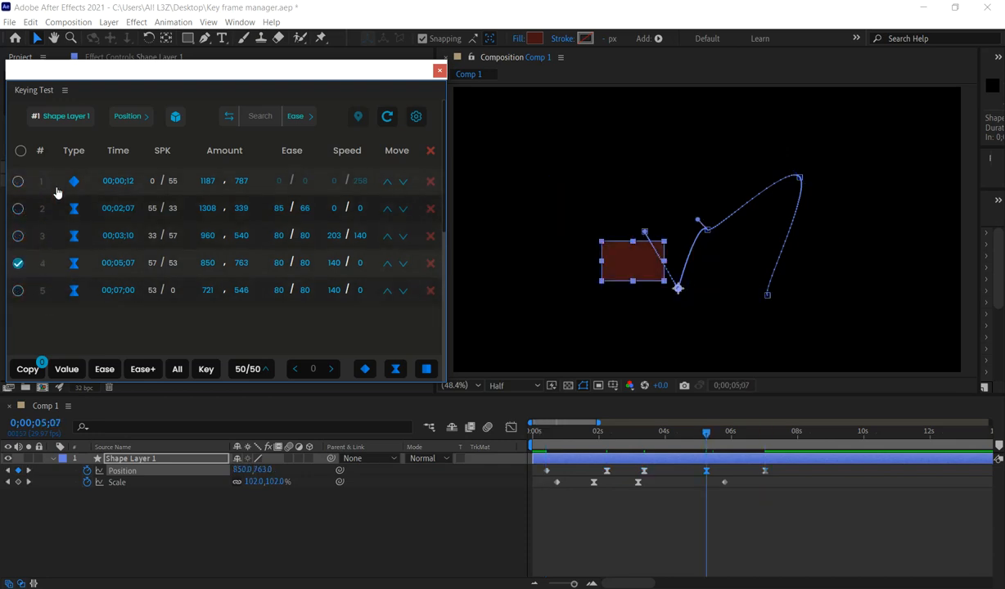
# Change the first Position keyframe's type to Ease and set its time to 00;00;22.
pyautogui.click(74, 182)
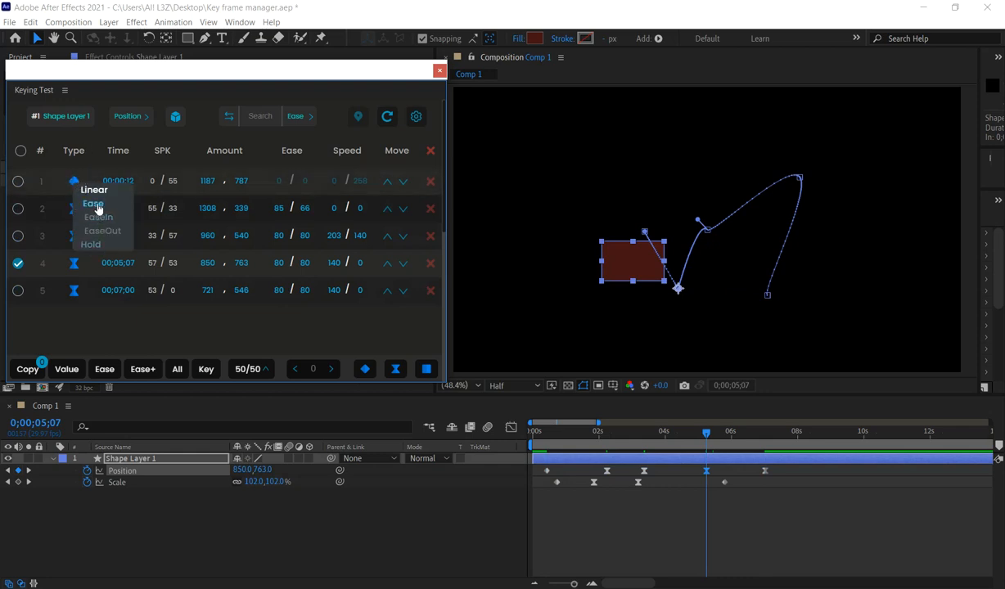
pyautogui.click(97, 208)
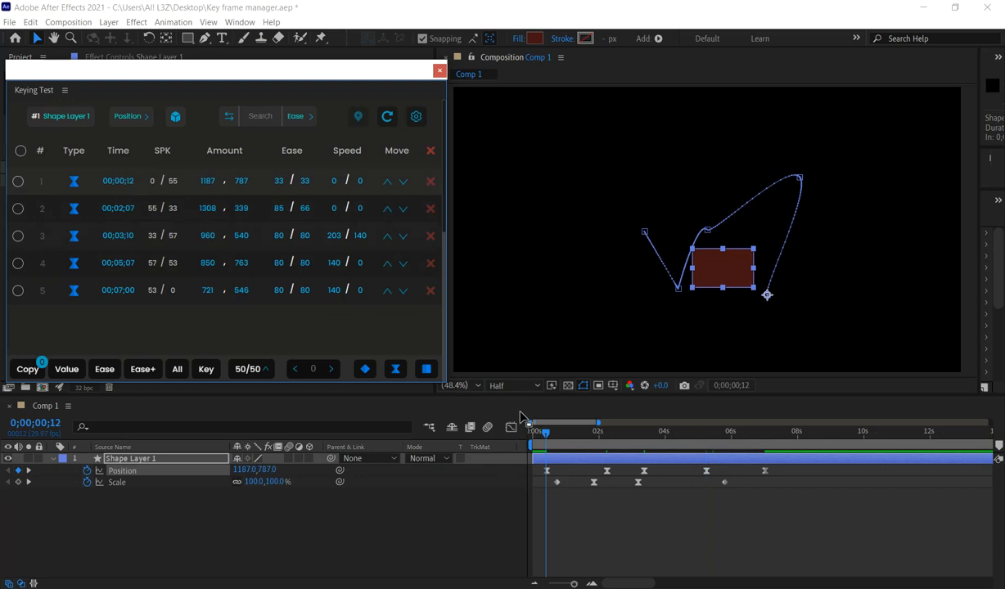
pyautogui.moveTo(600, 423); pyautogui.dragTo(566, 462)
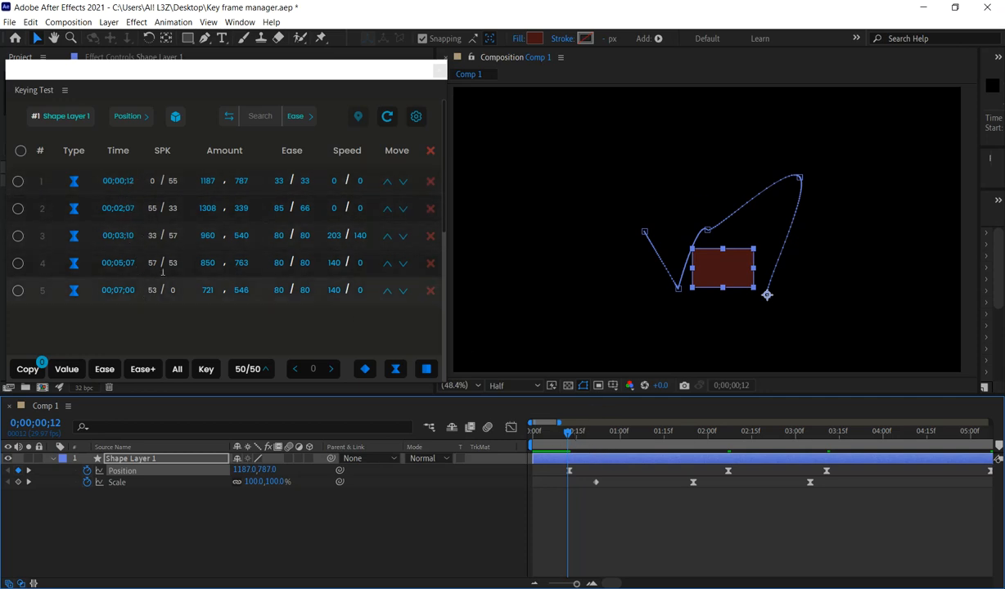
pyautogui.click(139, 191)
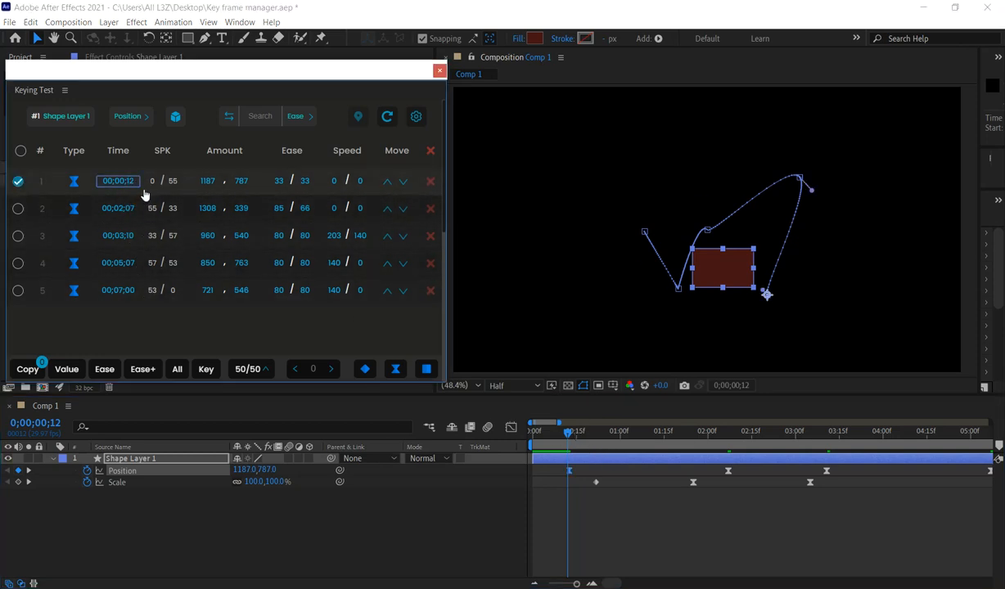
pyautogui.press('Left')
pyautogui.press('BackSpace')
pyautogui.write('2')
pyautogui.press('Return')
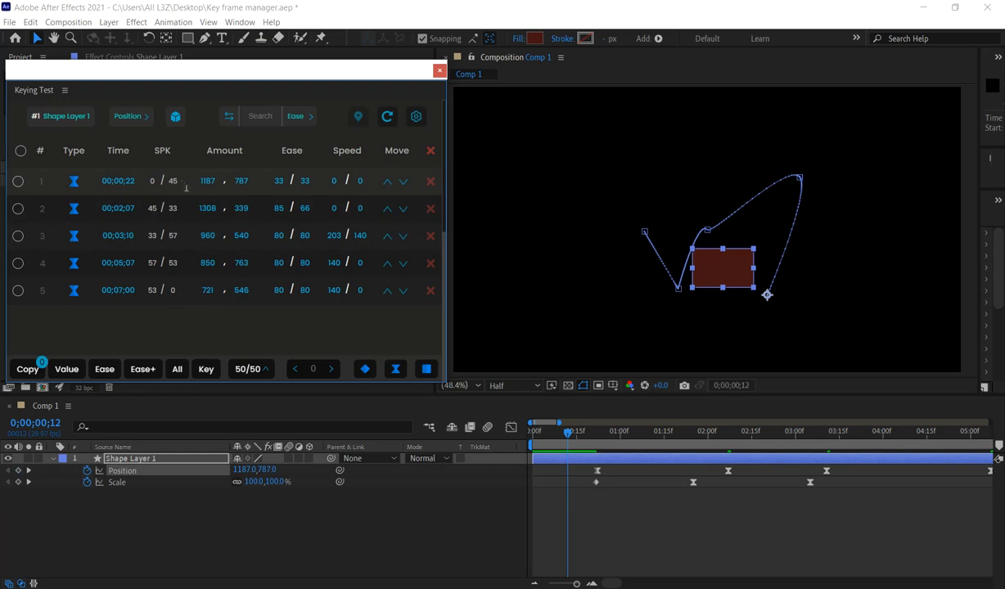
# Set the third Position keyframe's Y amount to 900.
pyautogui.click(173, 236)
pyautogui.moveTo(825, 435)
pyautogui.mouseDown()
pyautogui.moveTo(808, 436)
pyautogui.moveTo(828, 436)
pyautogui.mouseUp()
pyautogui.moveTo(564, 424); pyautogui.dragTo(605, 447)
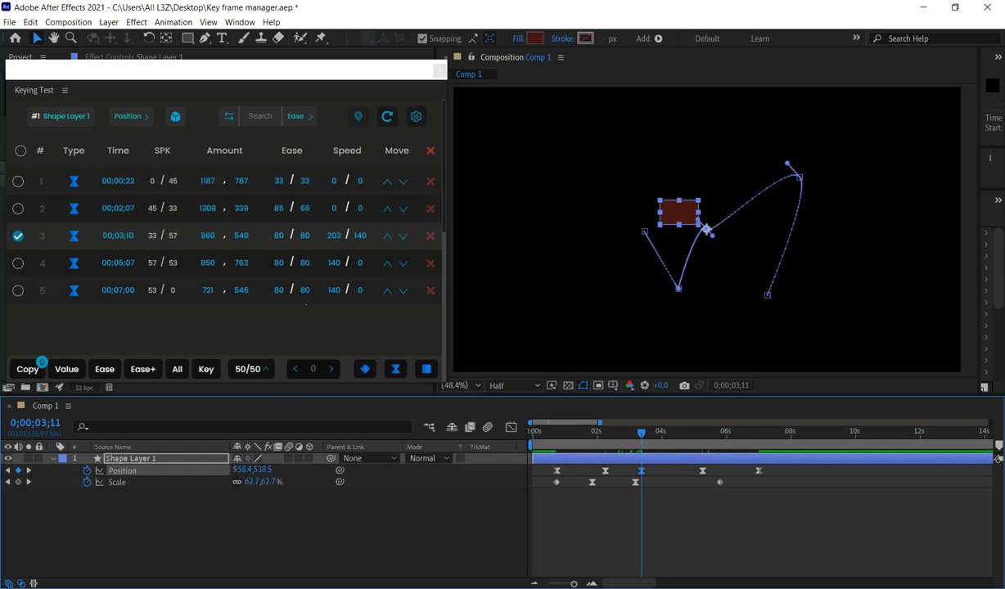
pyautogui.click(246, 244)
pyautogui.press('BackSpace')
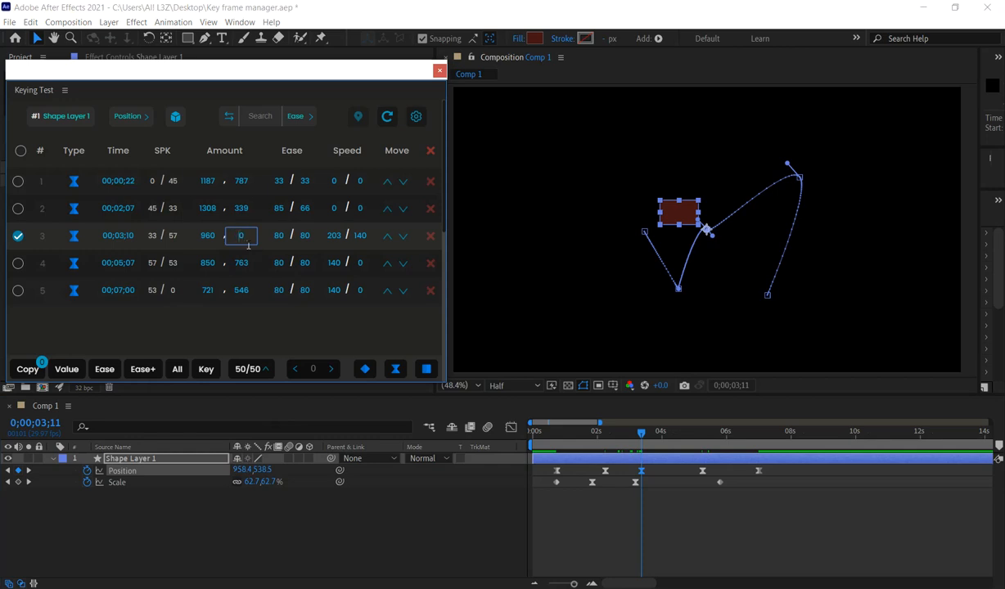
pyautogui.write('9000')
pyautogui.press('Return')
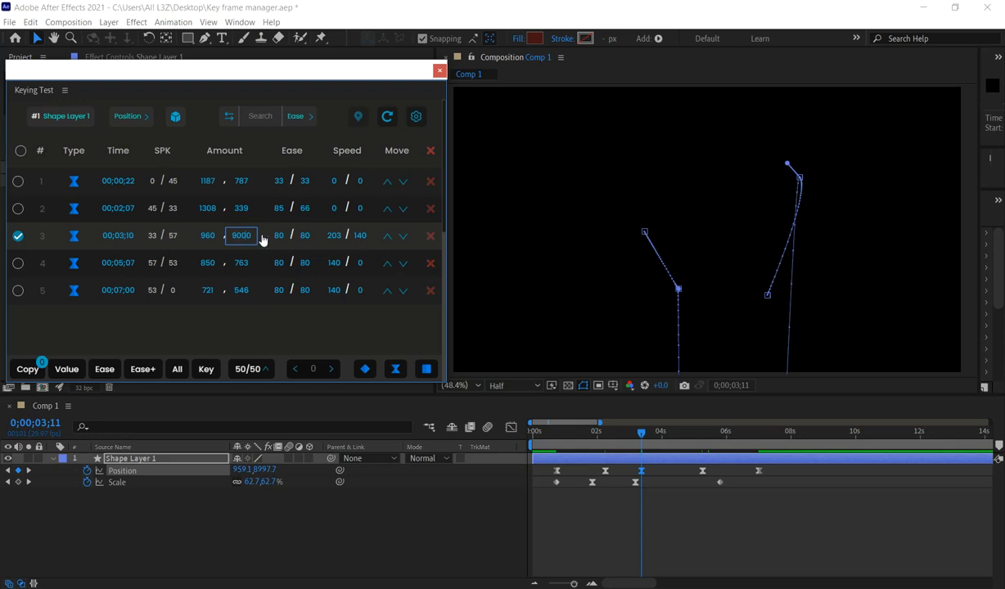
pyautogui.press('Return')
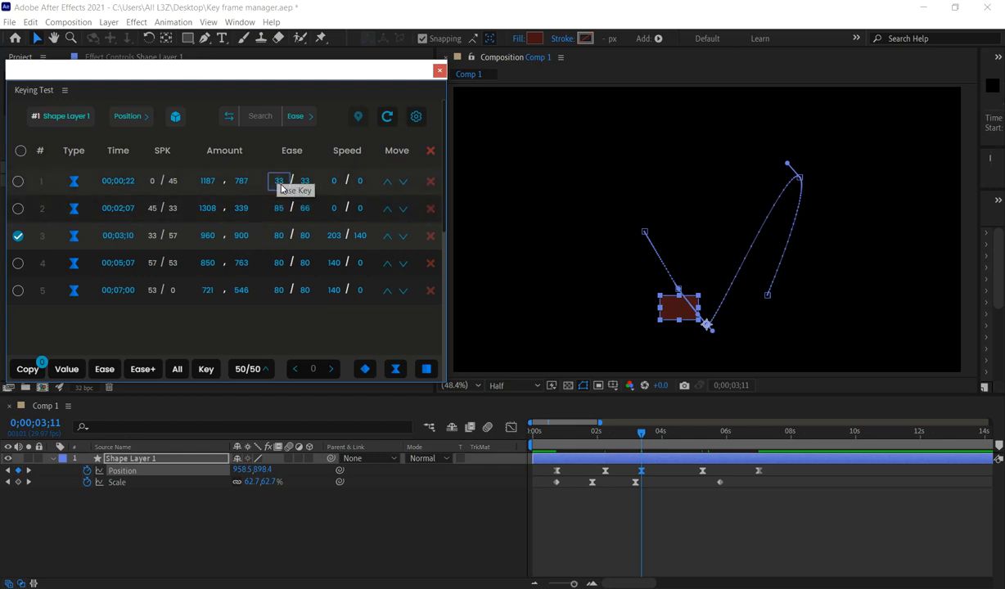
# Set the first Position keyframe's incoming ease to 53 and check its influence in the Keyframe Velocity settings.
pyautogui.click(280, 184)
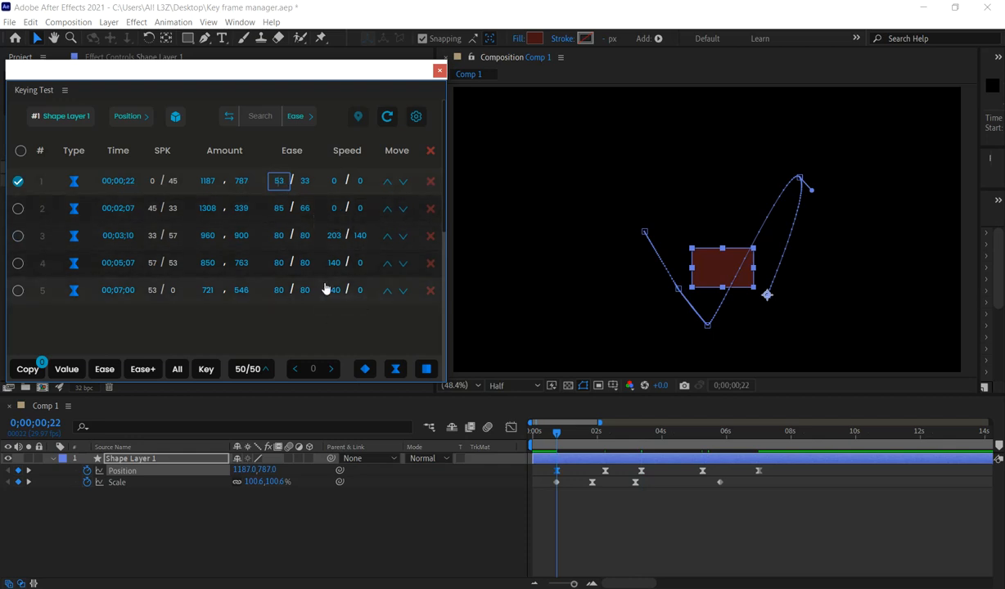
pyautogui.click(316, 331)
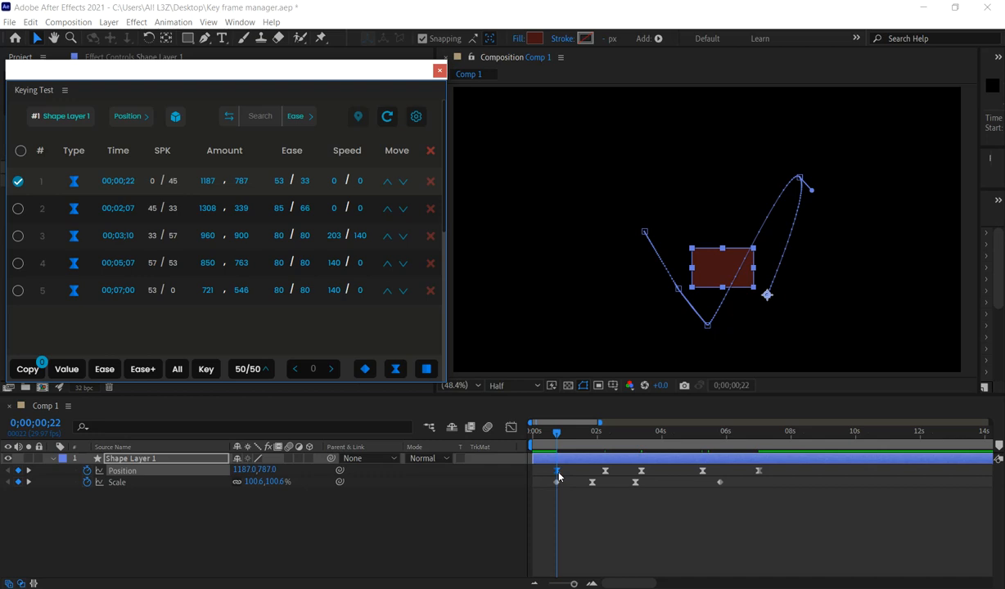
pyautogui.hotkey('ctrl', 'shift', 'k')
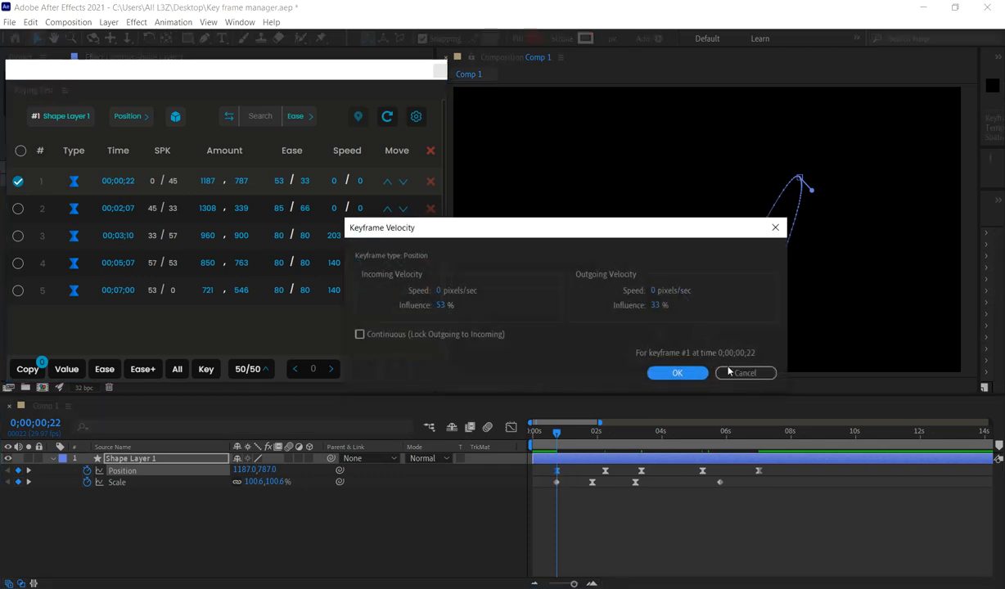
pyautogui.click(678, 372)
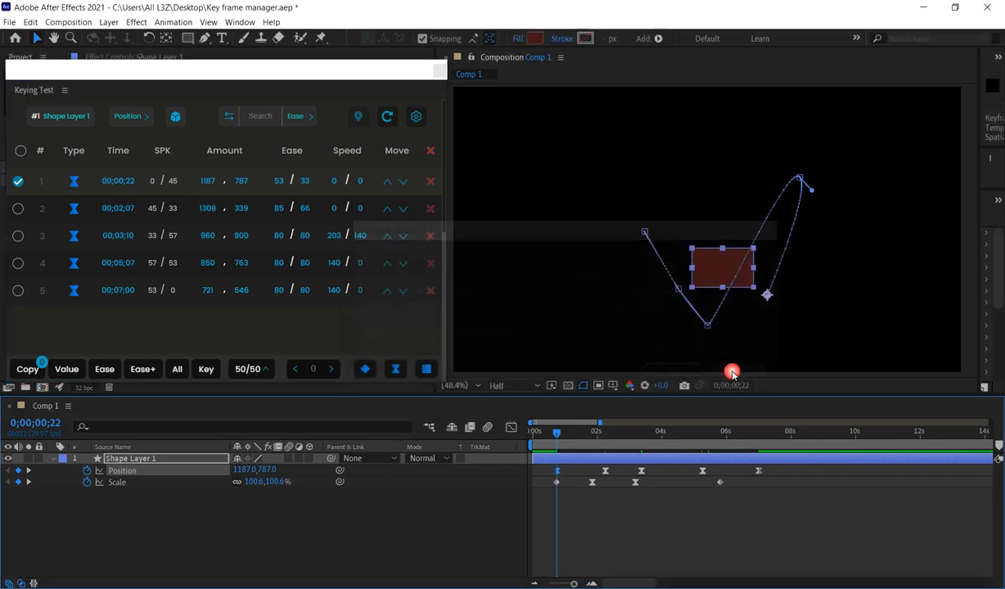
# Swap the first two and the third and fourth Position keyframes and back, and try to move the last keyframe down.
pyautogui.click(406, 185)
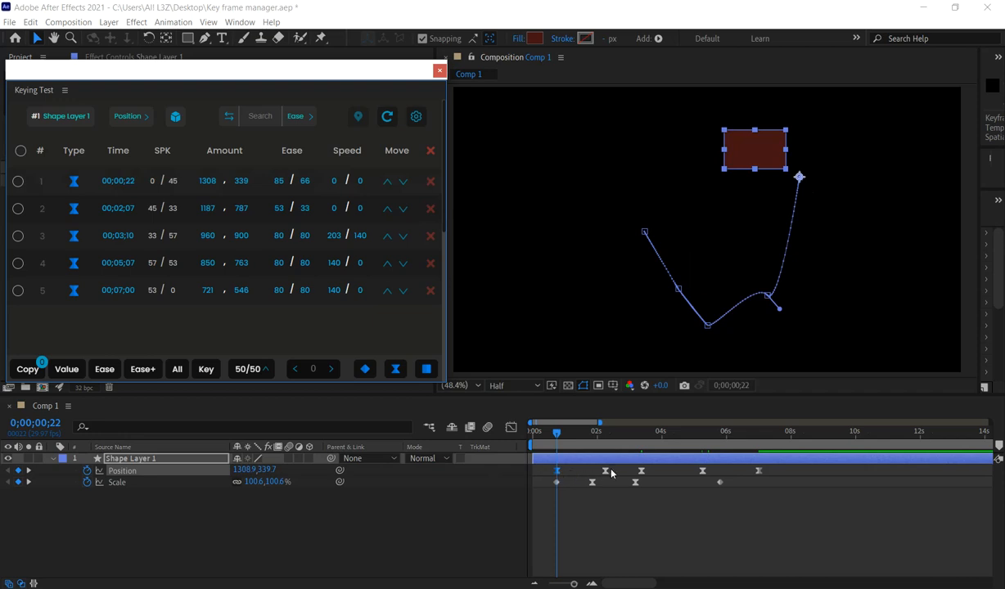
pyautogui.click(388, 208)
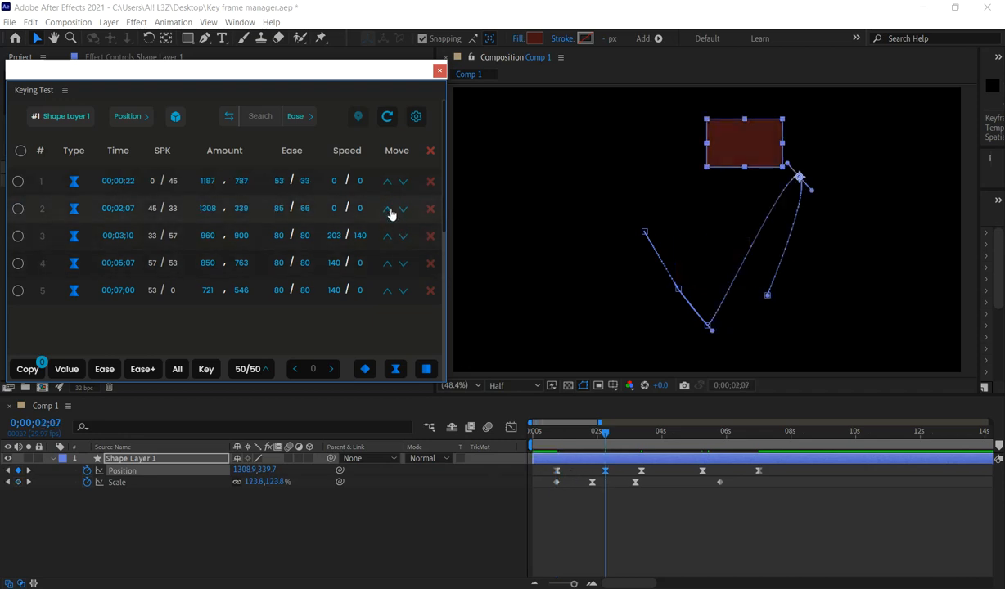
pyautogui.click(389, 264)
pyautogui.click(390, 264)
pyautogui.click(403, 291)
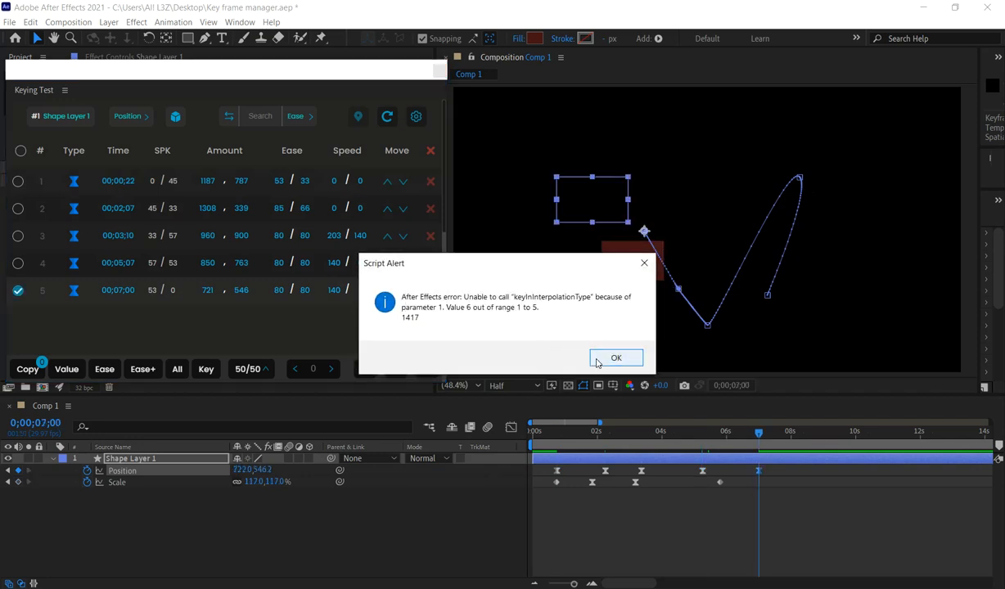
# Copy the first Position keyframe, paste its ease and speed onto the fifth, and check the fifth's Keyframe Velocity settings.
pyautogui.click(608, 358)
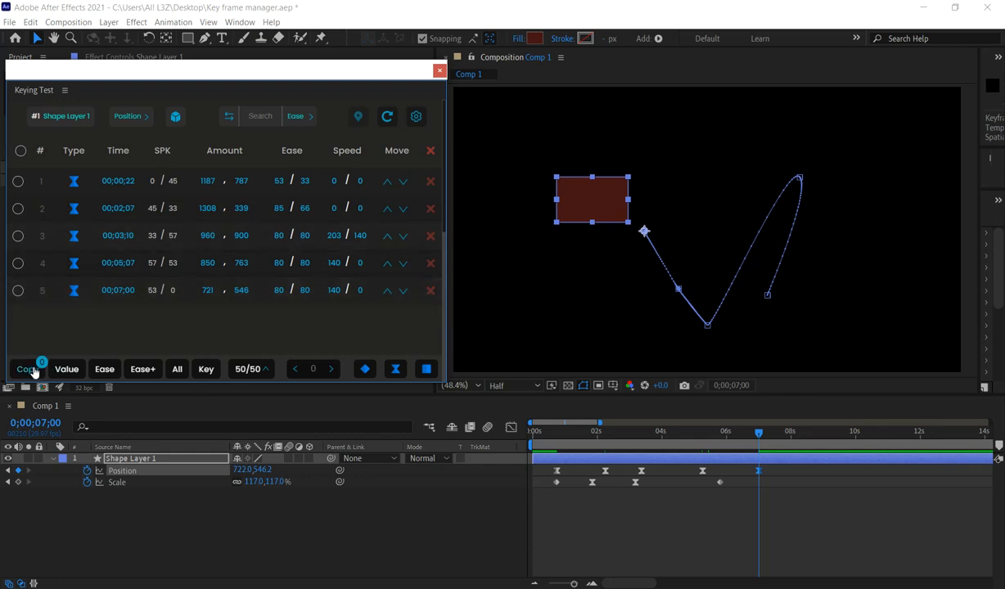
pyautogui.click(189, 181)
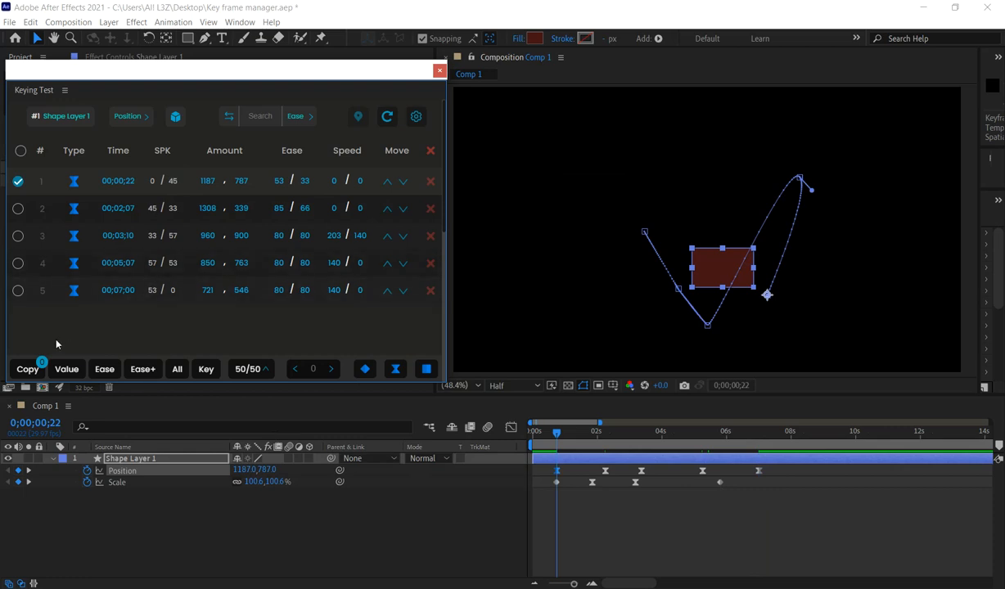
pyautogui.click(37, 371)
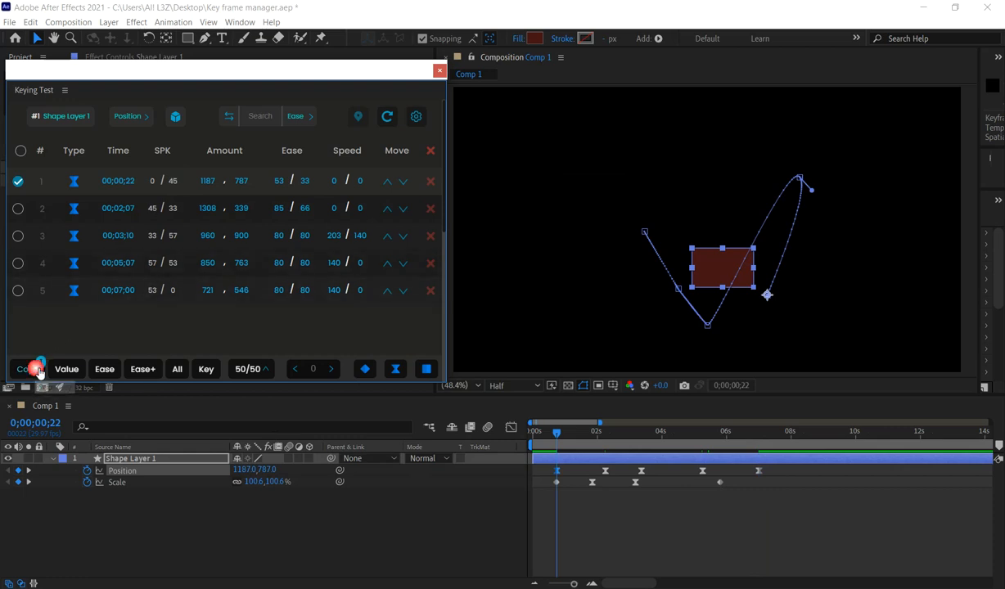
pyautogui.click(186, 293)
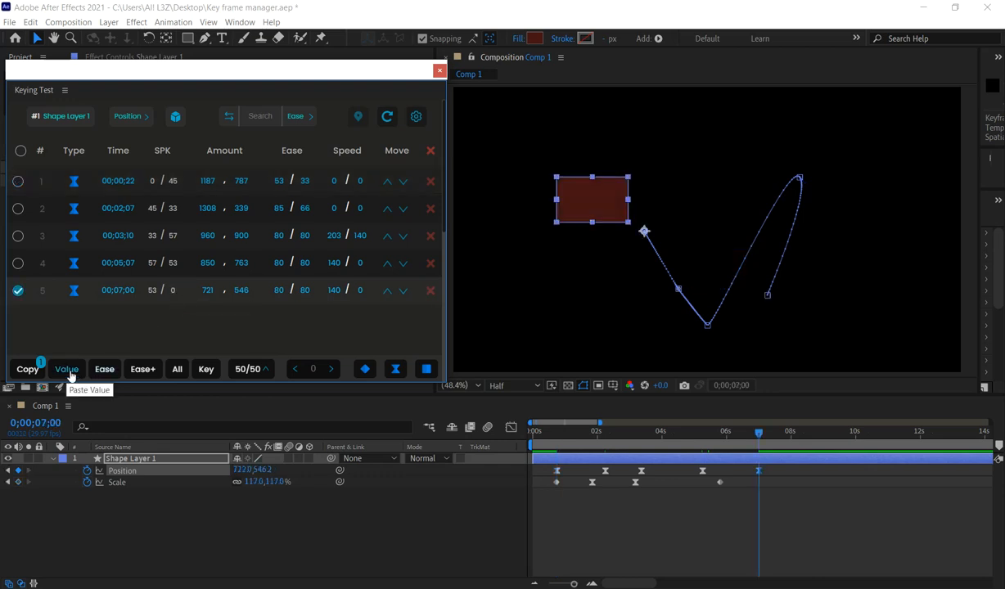
pyautogui.click(149, 374)
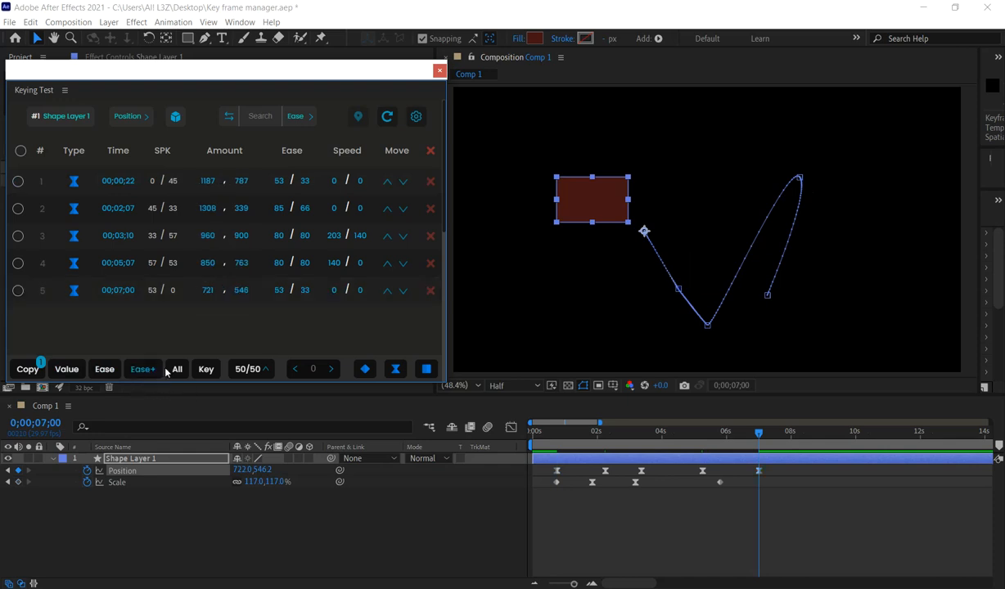
pyautogui.keyDown('alt'); pyautogui.doubleClick(759, 472); pyautogui.keyUp('alt')
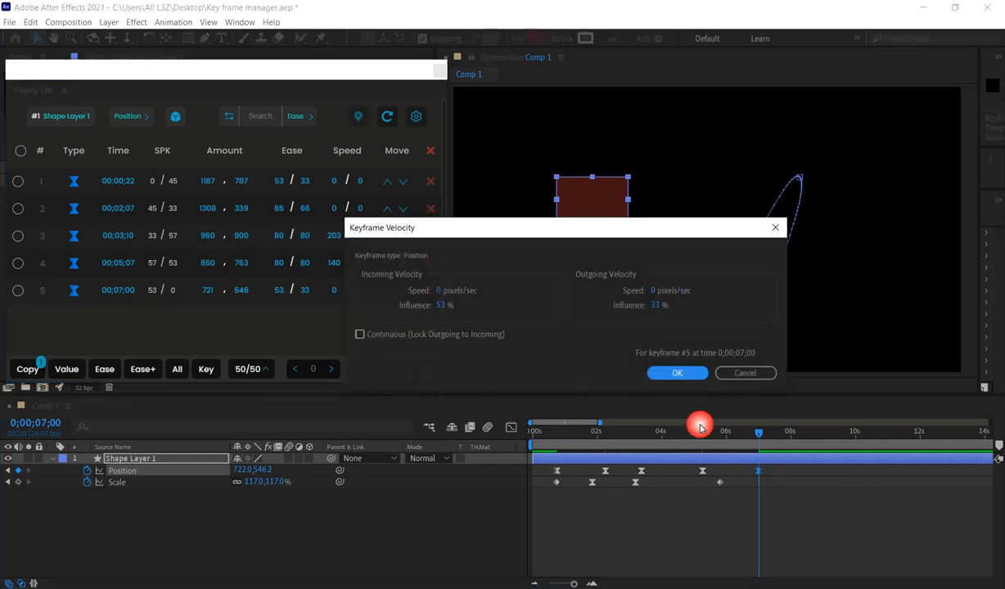
pyautogui.click(665, 370)
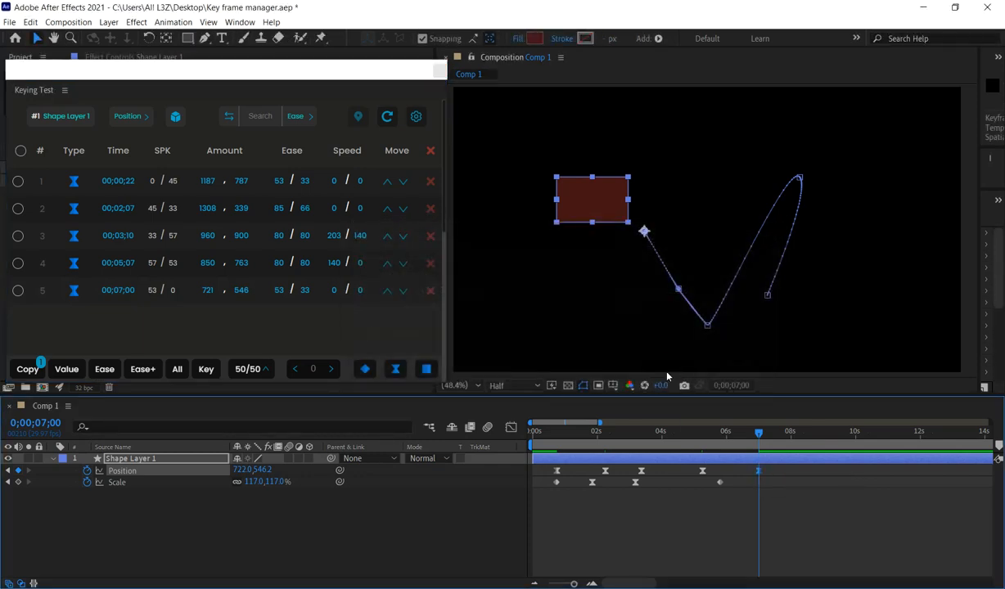
# Copy the first two Position keyframes, paste their easing onto the third and fourth, and check the third's Keyframe Velocity settings.
pyautogui.click(269, 189)
pyautogui.click(266, 211)
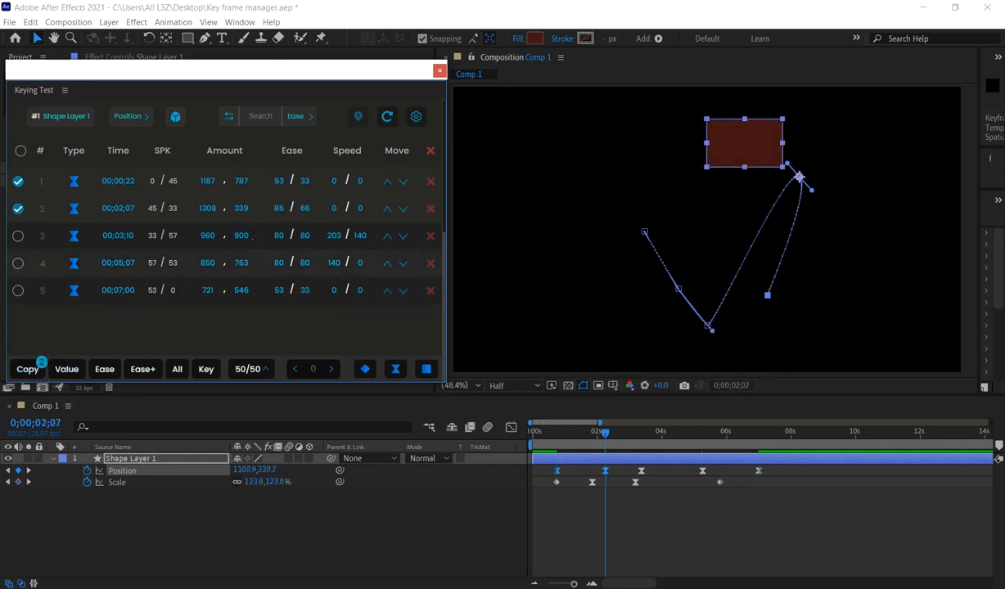
pyautogui.click(264, 242)
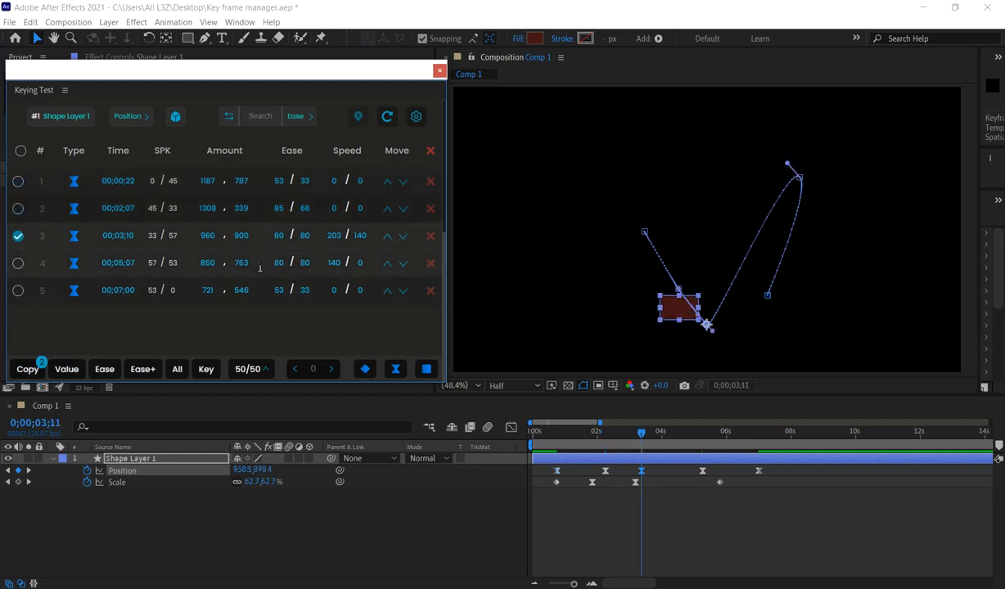
pyautogui.keyDown('shift'); pyautogui.click(271, 268); pyautogui.keyUp('shift')
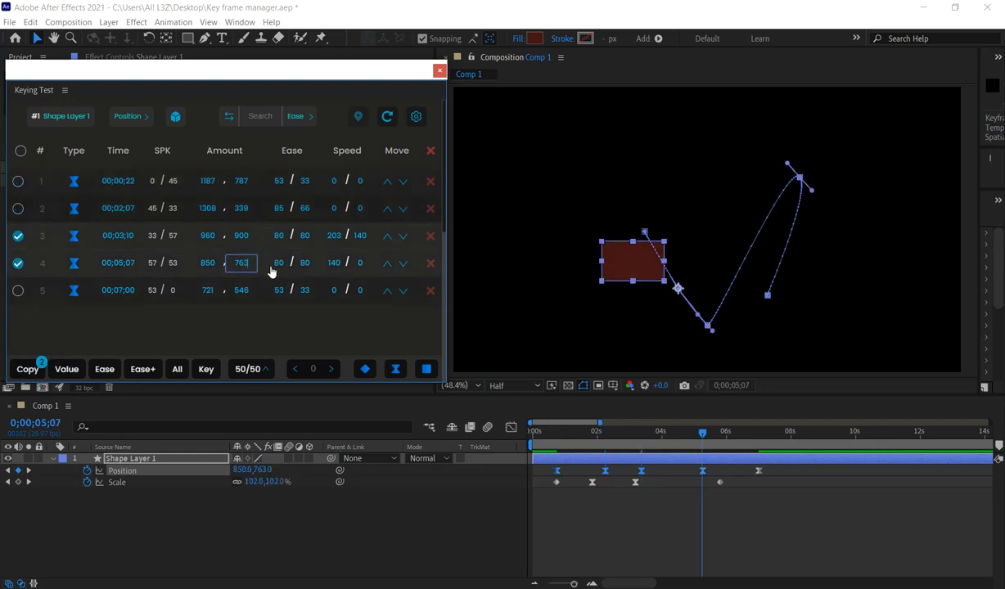
pyautogui.click(148, 373)
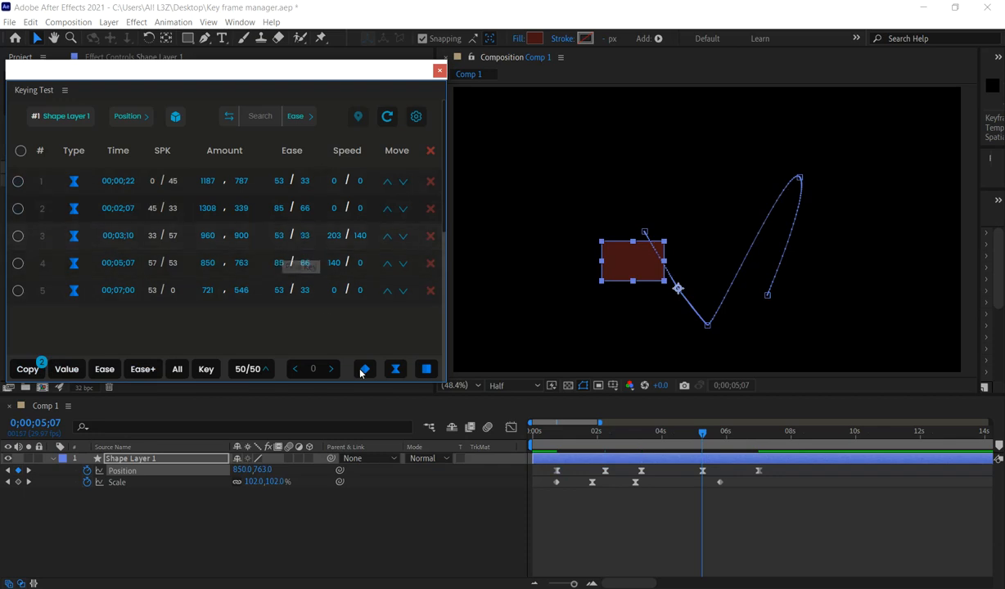
pyautogui.click(641, 471)
pyautogui.hotkey('ctrl', 'shift', 'k')
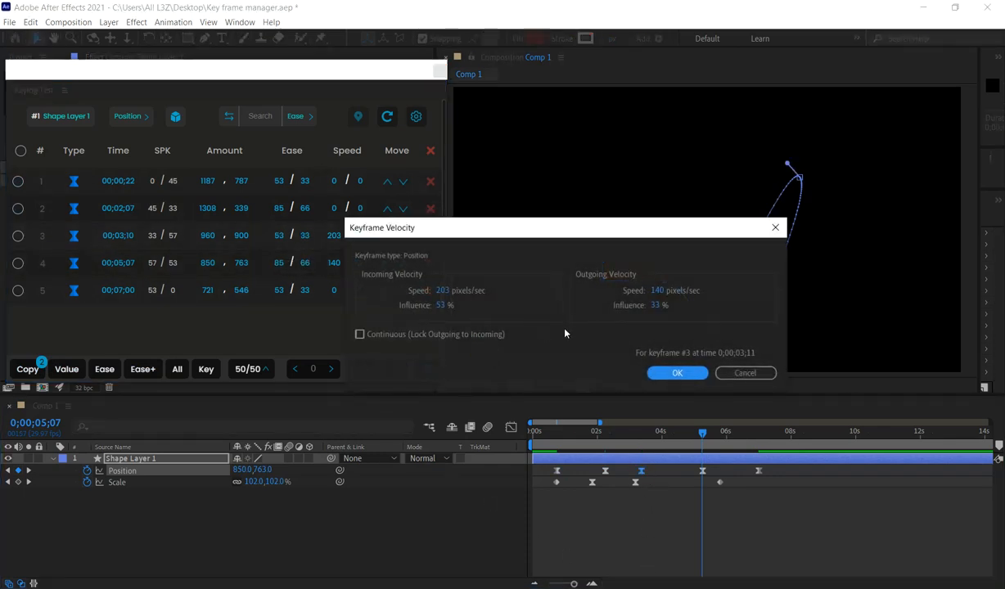
pyautogui.click(678, 373)
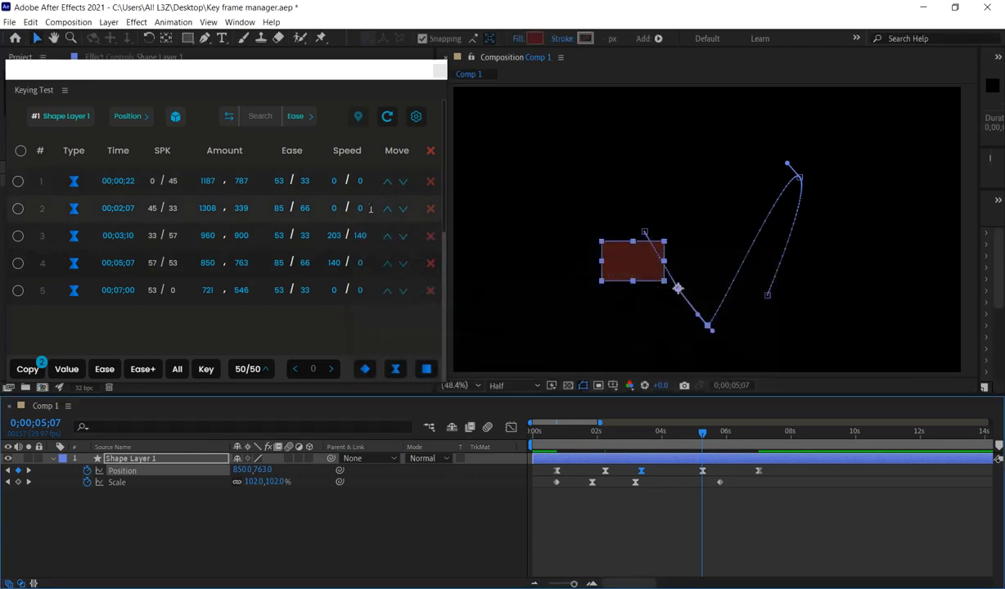
# Apply the 50/50 default ease preset to the fourth Position keyframe.
pyautogui.click(316, 338)
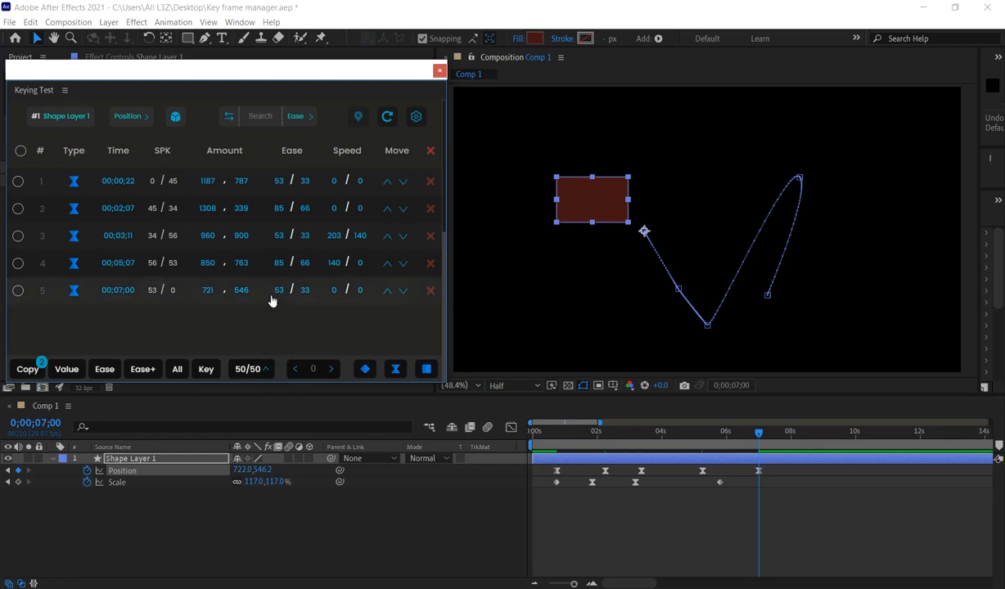
pyautogui.click(264, 261)
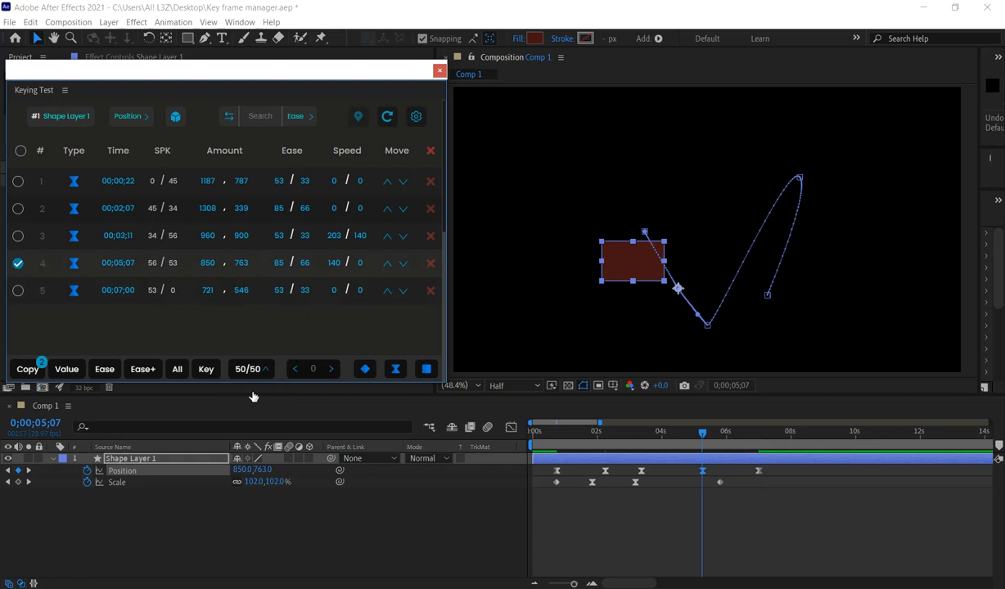
pyautogui.click(247, 368)
pyautogui.click(265, 370)
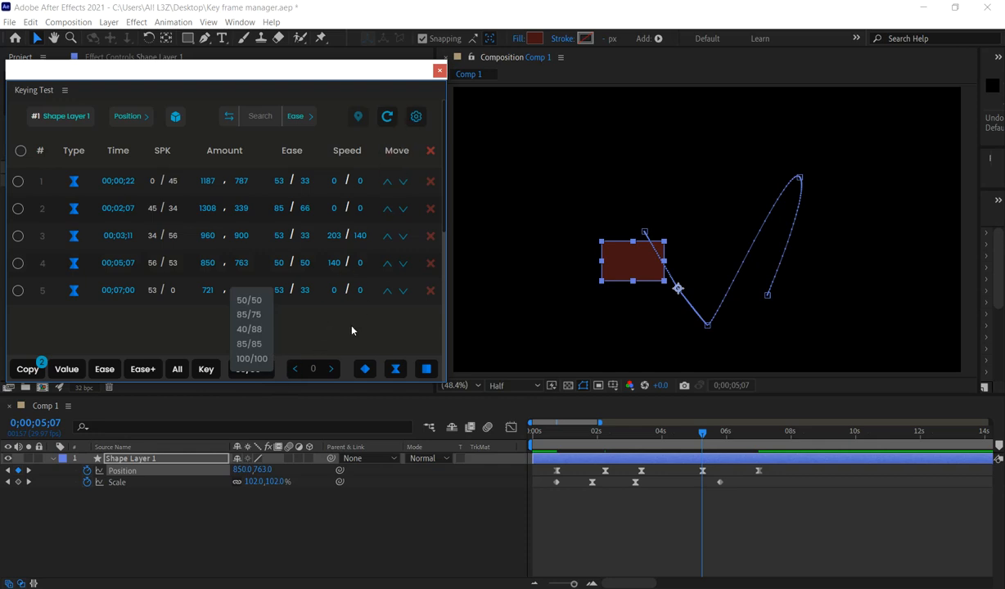
# Turn off the Key Move option for keyframe rows in the Keying Test settings and apply the change.
pyautogui.click(416, 116)
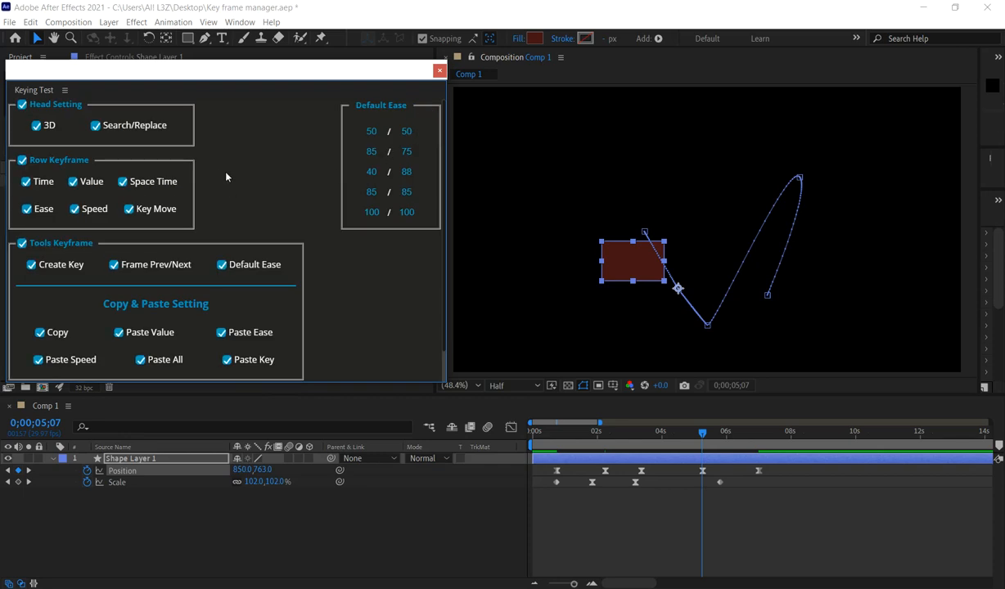
pyautogui.click(131, 211)
pyautogui.scroll(-1, 189, 210)
pyautogui.click(157, 364)
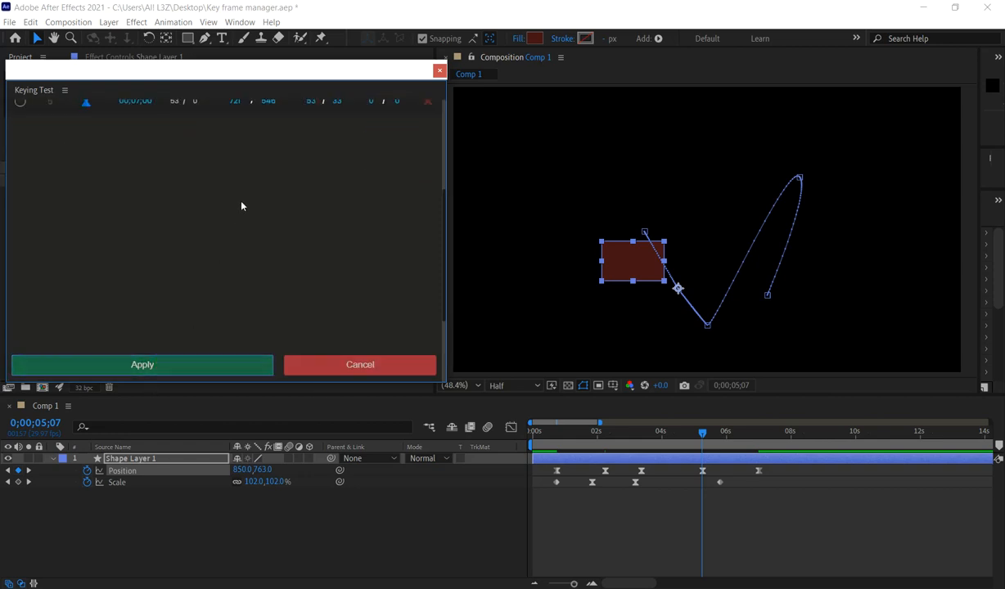